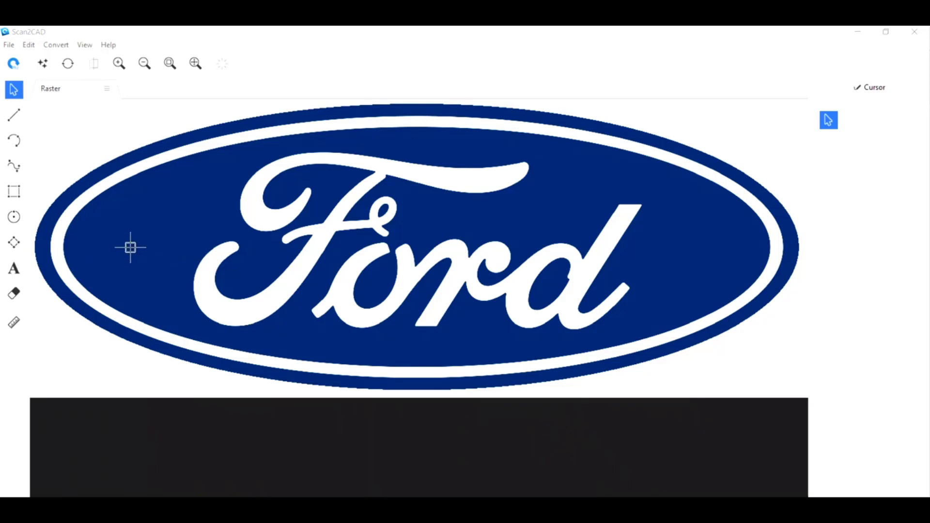
Step: Clean the Ford logo raster with Black & White threshold and Smooth enabled
{"action": "left_click", "coordinate": [43, 64]}
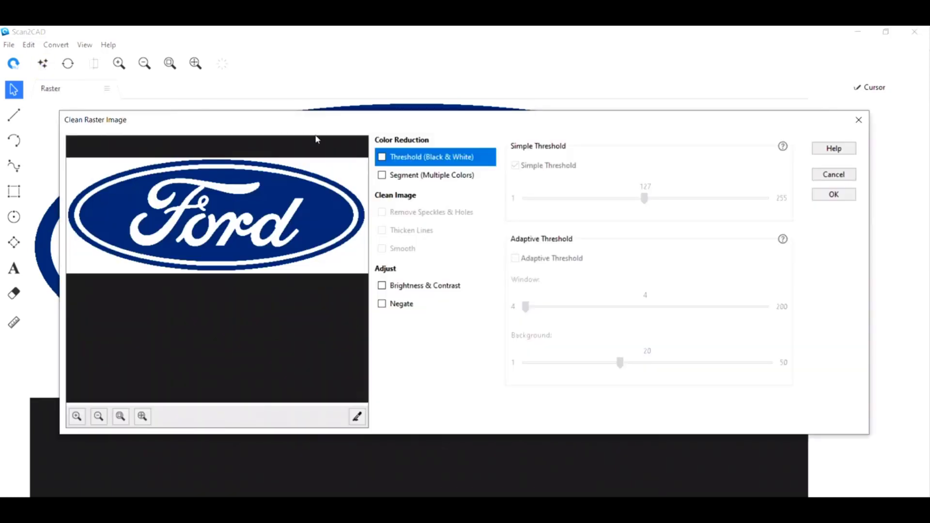
{"action": "left_click", "coordinate": [381, 157]}
{"action": "left_click", "coordinate": [382, 157]}
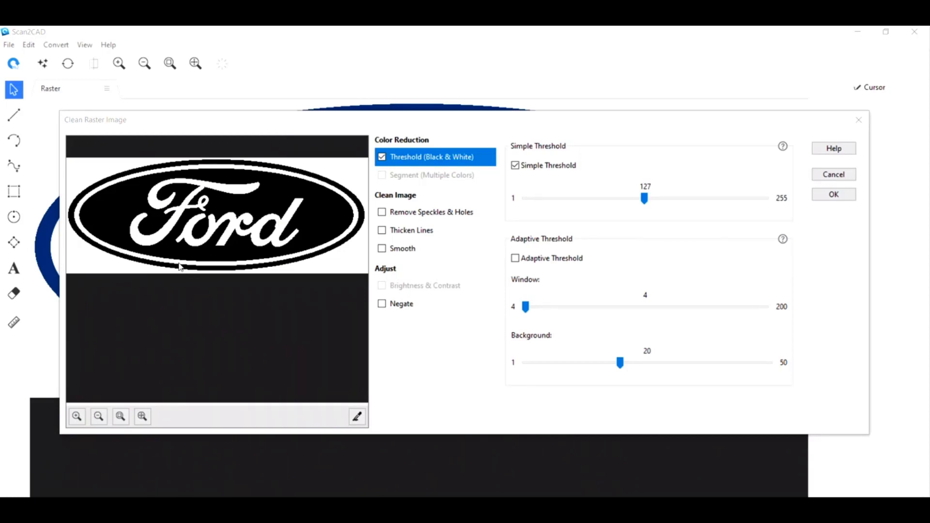
{"action": "scroll", "coordinate": [180, 260], "scroll_direction": "up", "scroll_amount": 1}
{"action": "scroll", "coordinate": [251, 271], "scroll_direction": "up", "scroll_amount": 2}
{"action": "scroll", "coordinate": [251, 271], "scroll_direction": "up", "scroll_amount": 1}
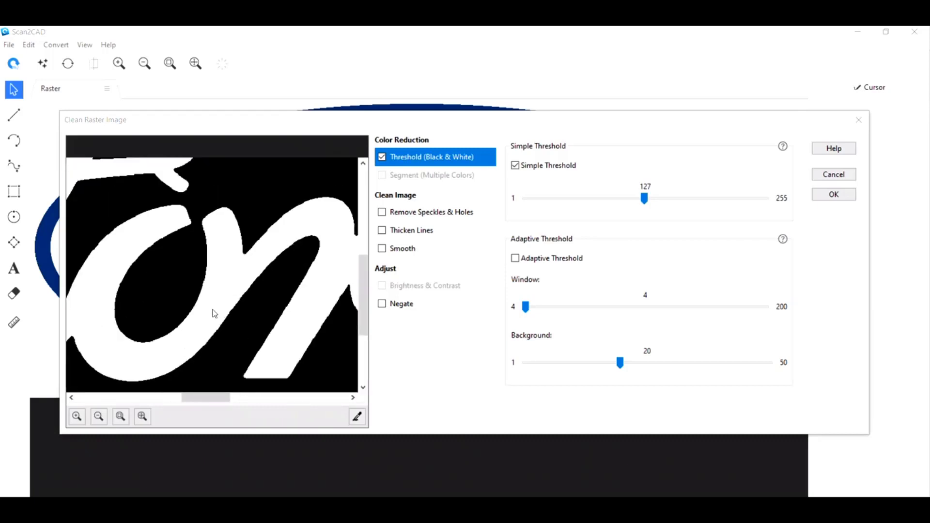
{"action": "scroll", "coordinate": [262, 291], "scroll_direction": "up", "scroll_amount": 2}
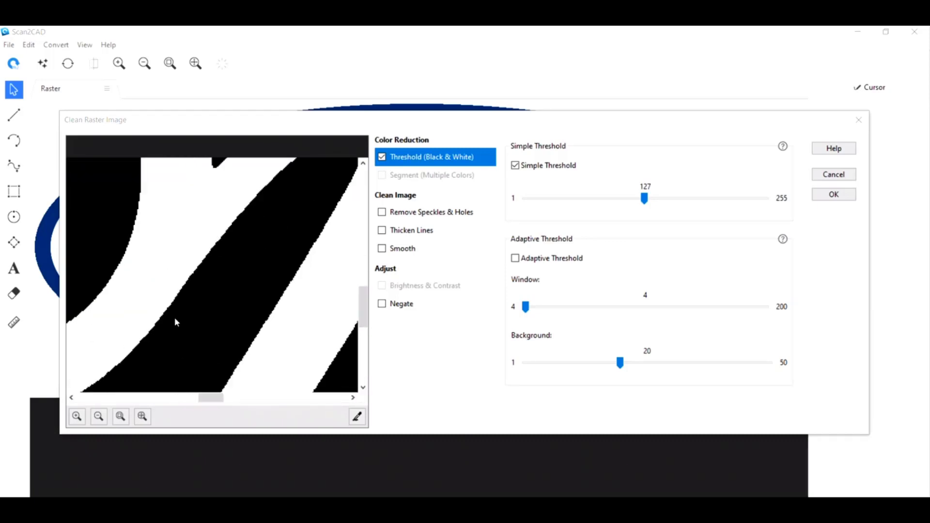
{"action": "scroll", "coordinate": [174, 318], "scroll_direction": "down", "scroll_amount": 1}
{"action": "scroll", "coordinate": [175, 317], "scroll_direction": "down", "scroll_amount": 1}
{"action": "scroll", "coordinate": [175, 318], "scroll_direction": "down", "scroll_amount": 1}
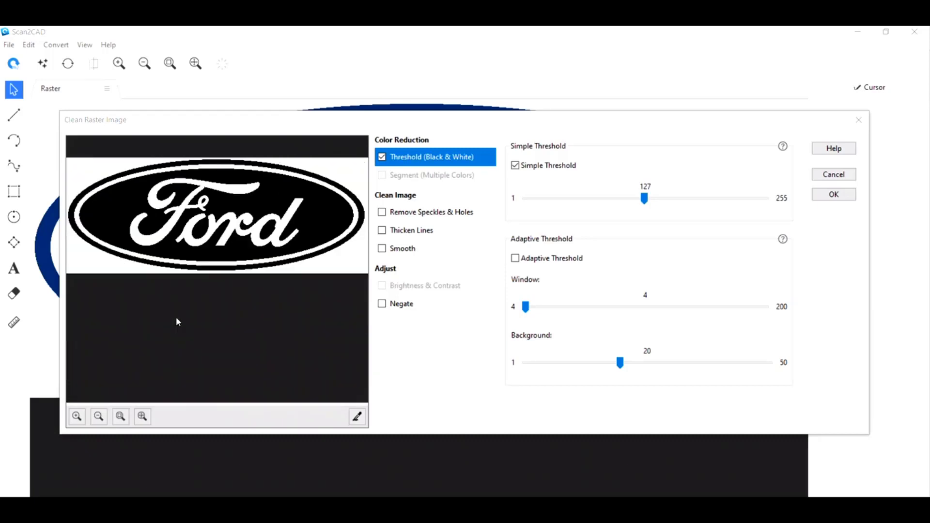
{"action": "left_click", "coordinate": [382, 247]}
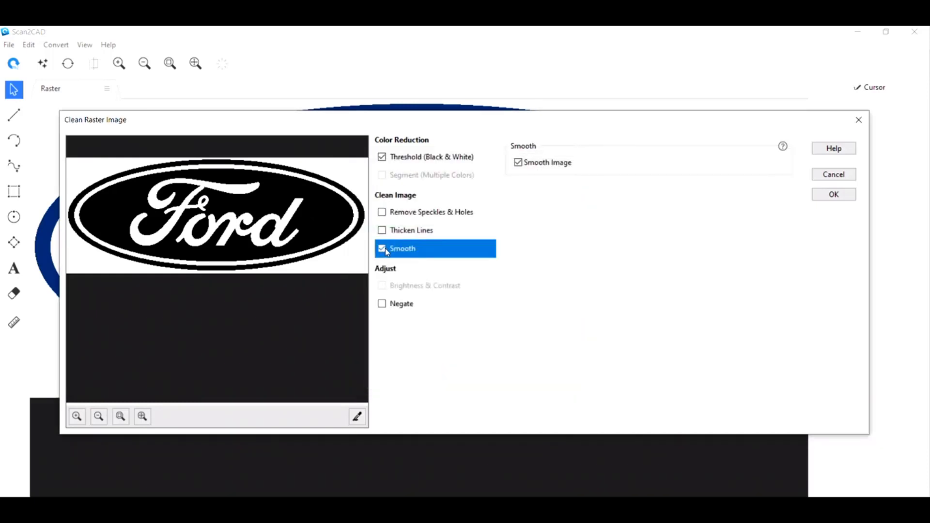
{"action": "left_click", "coordinate": [834, 195]}
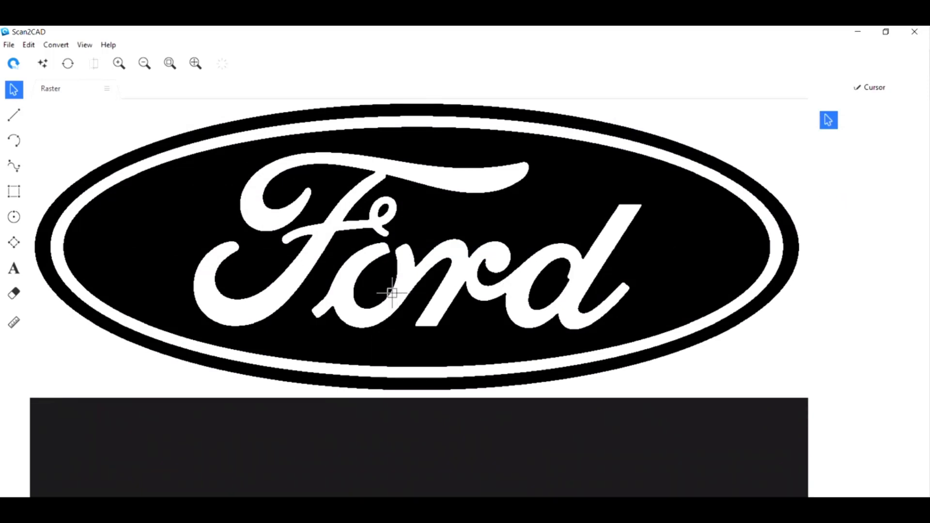
Step: Run Outline vectorization with Lines and Arcs on the cleaned Ford logo
{"action": "left_click", "coordinate": [70, 67]}
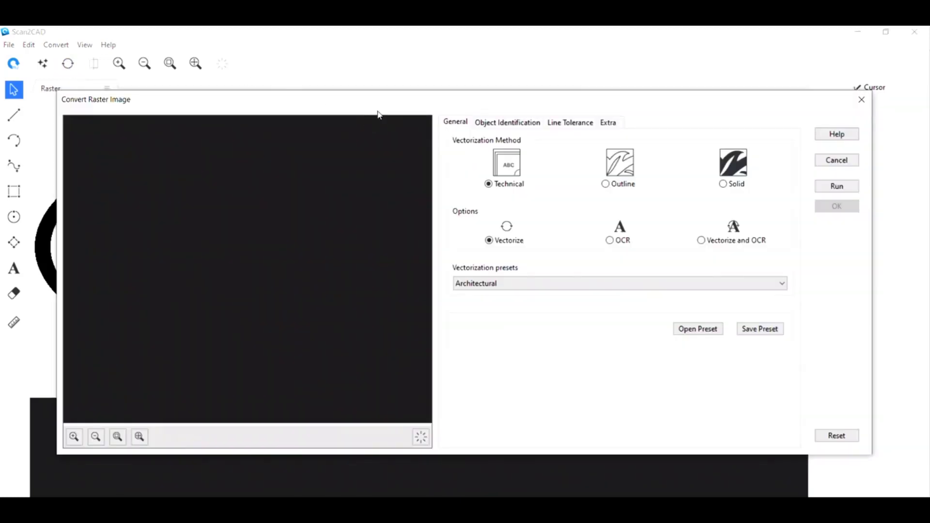
{"action": "left_click_drag", "start_coordinate": [379, 110], "coordinate": [371, 88]}
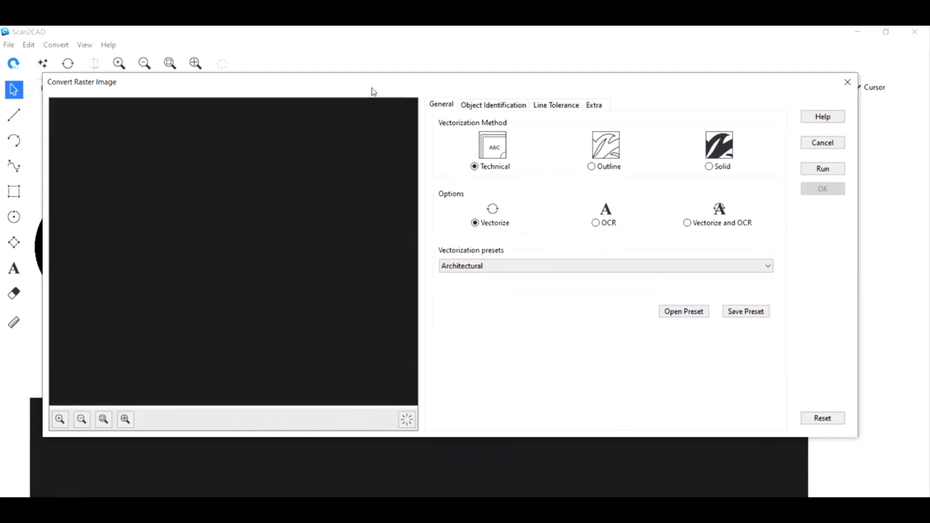
{"action": "left_click", "coordinate": [592, 166]}
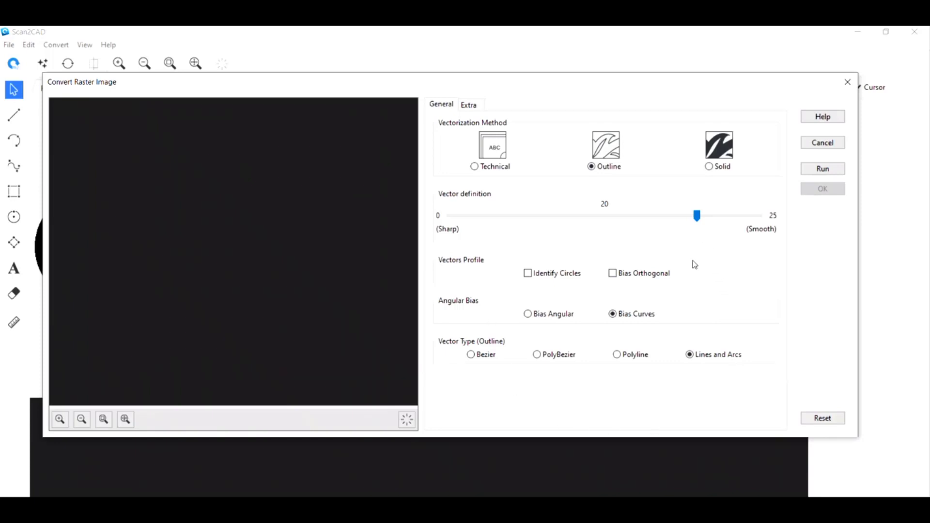
{"action": "left_click", "coordinate": [822, 169]}
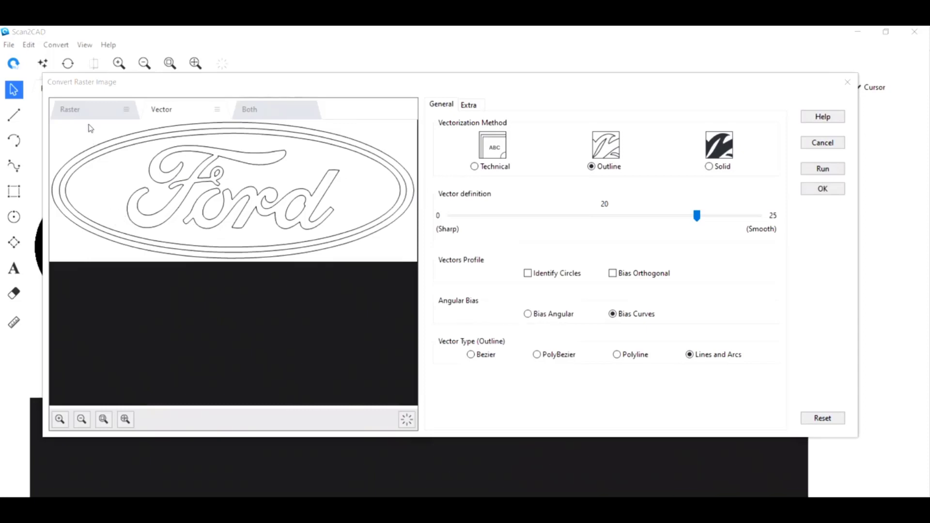
Step: Compare raster, vector and overlay previews at definition 20, ending on vectors only
{"action": "left_click", "coordinate": [73, 109]}
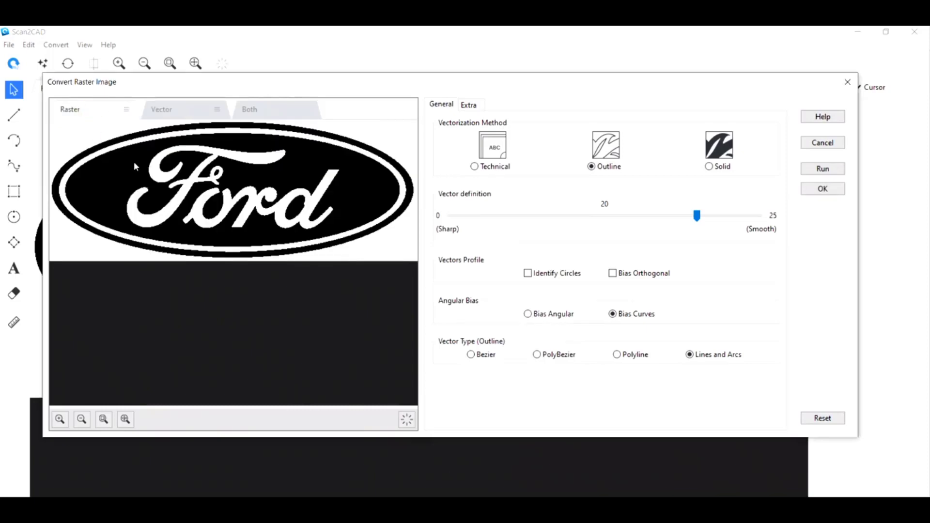
{"action": "scroll", "coordinate": [134, 162], "scroll_direction": "up", "scroll_amount": 1}
{"action": "scroll", "coordinate": [200, 249], "scroll_direction": "up", "scroll_amount": 1}
{"action": "scroll", "coordinate": [200, 249], "scroll_direction": "up", "scroll_amount": 1}
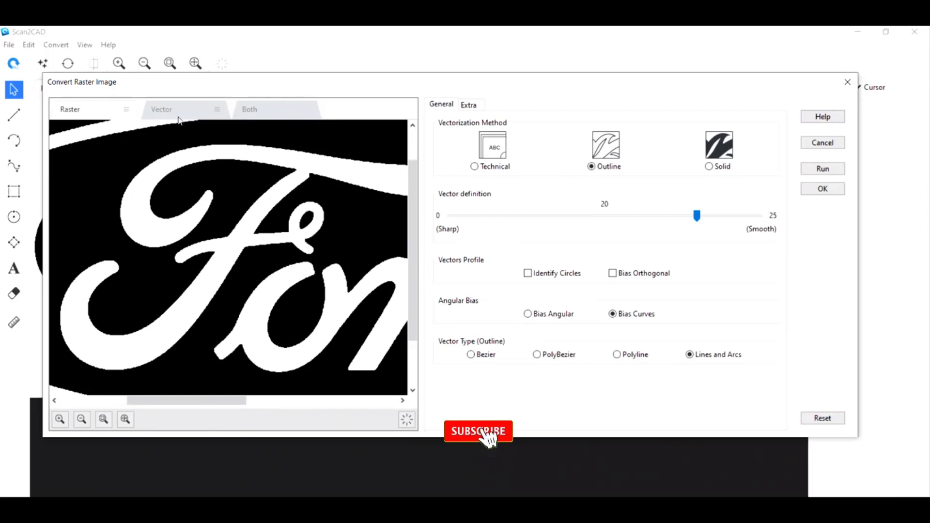
{"action": "left_click", "coordinate": [174, 108]}
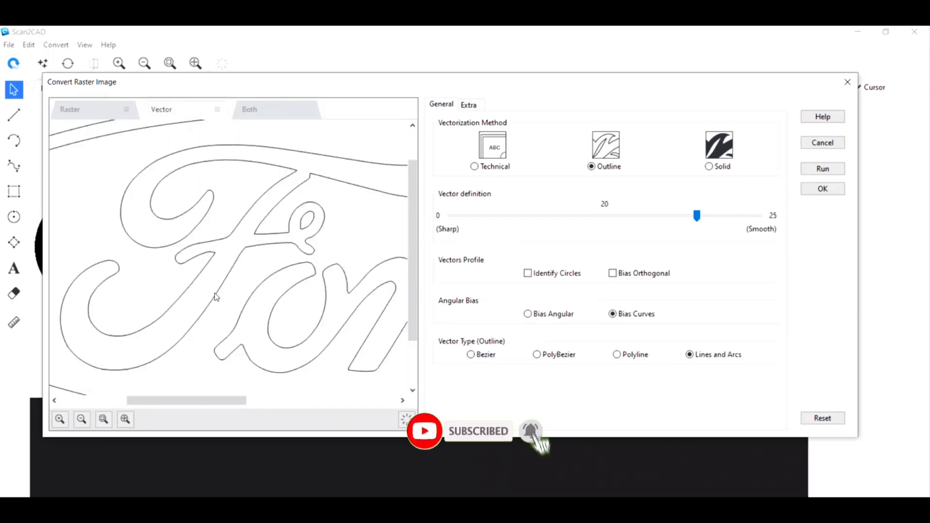
{"action": "scroll", "coordinate": [215, 297], "scroll_direction": "down", "scroll_amount": 1}
{"action": "scroll", "coordinate": [215, 297], "scroll_direction": "down", "scroll_amount": 1}
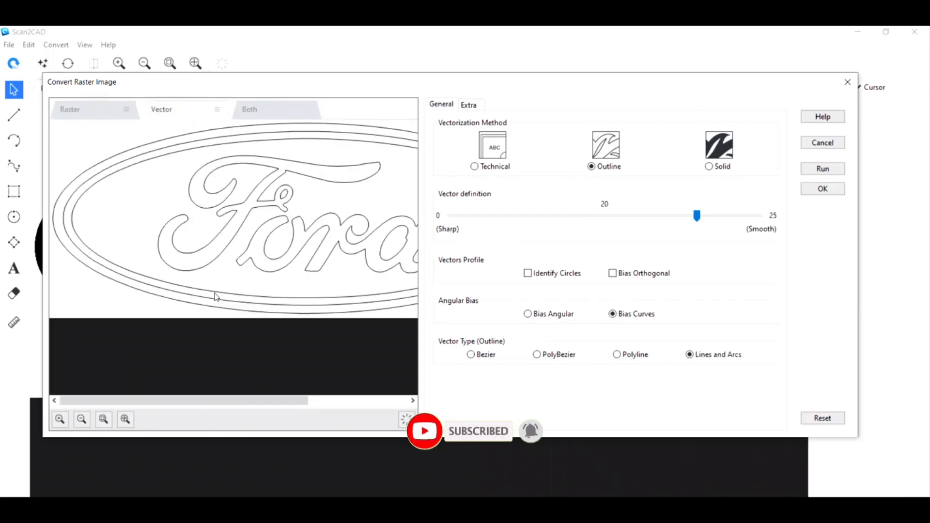
{"action": "left_click", "coordinate": [272, 114]}
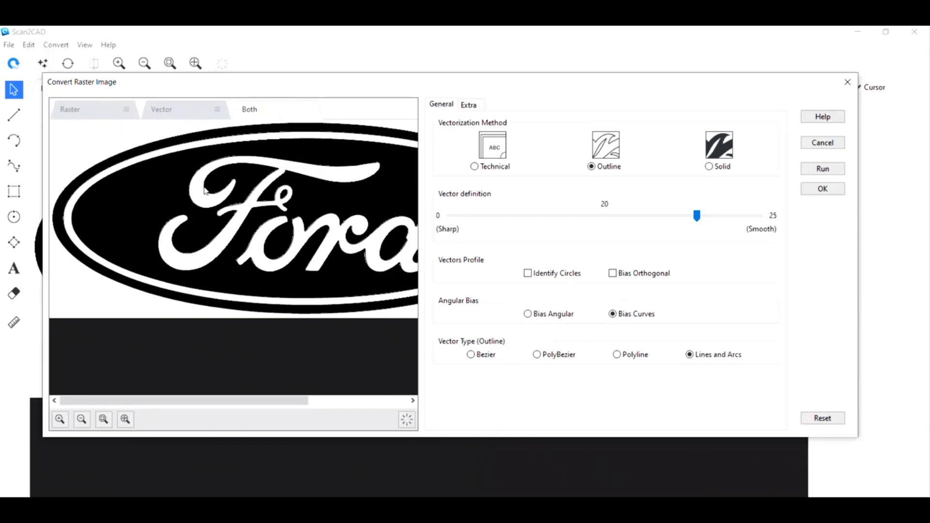
{"action": "scroll", "coordinate": [221, 249], "scroll_direction": "up", "scroll_amount": 1}
{"action": "scroll", "coordinate": [222, 250], "scroll_direction": "up", "scroll_amount": 1}
{"action": "scroll", "coordinate": [249, 263], "scroll_direction": "up", "scroll_amount": 1}
{"action": "scroll", "coordinate": [245, 256], "scroll_direction": "up", "scroll_amount": 1}
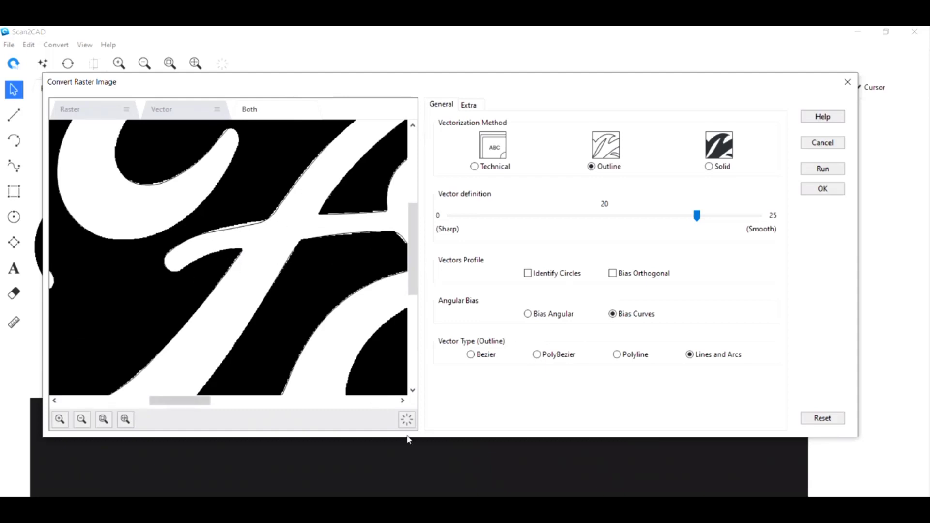
{"action": "left_click", "coordinate": [407, 420]}
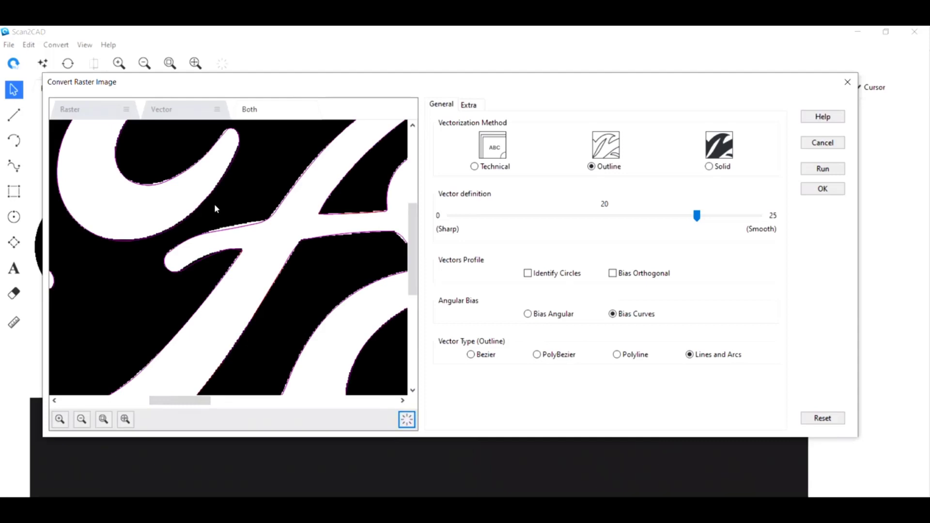
{"action": "left_click_drag", "start_coordinate": [215, 209], "coordinate": [197, 284]}
{"action": "scroll", "coordinate": [196, 283], "scroll_direction": "down", "scroll_amount": 1}
{"action": "scroll", "coordinate": [196, 283], "scroll_direction": "down", "scroll_amount": 1}
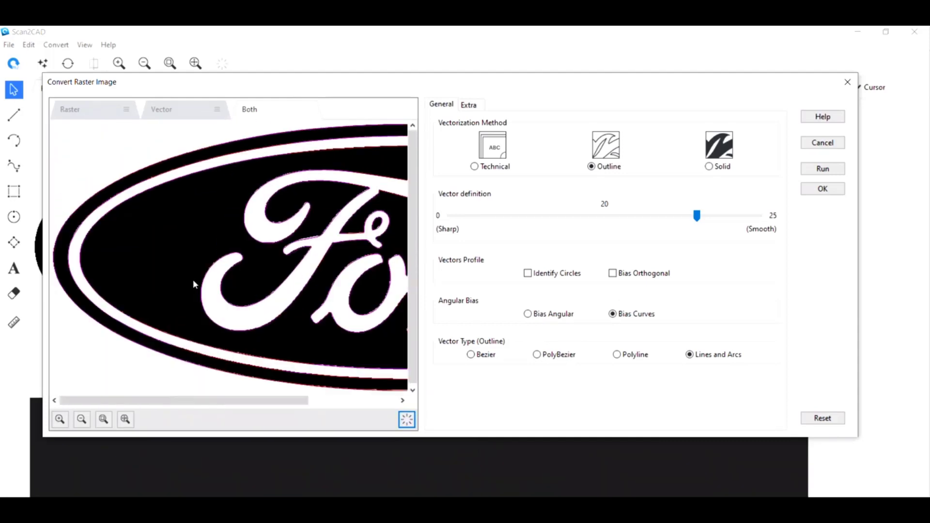
{"action": "scroll", "coordinate": [197, 283], "scroll_direction": "down", "scroll_amount": 1}
{"action": "scroll", "coordinate": [377, 250], "scroll_direction": "up", "scroll_amount": 1}
{"action": "scroll", "coordinate": [378, 251], "scroll_direction": "up", "scroll_amount": 2}
{"action": "scroll", "coordinate": [291, 247], "scroll_direction": "down", "scroll_amount": 2}
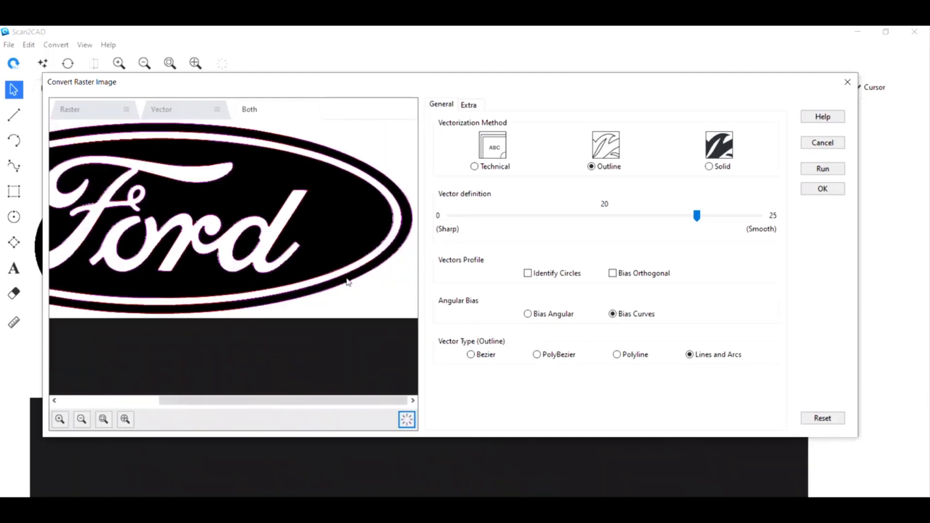
{"action": "scroll", "coordinate": [216, 274], "scroll_direction": "up", "scroll_amount": 2}
{"action": "scroll", "coordinate": [239, 328], "scroll_direction": "down", "scroll_amount": 1}
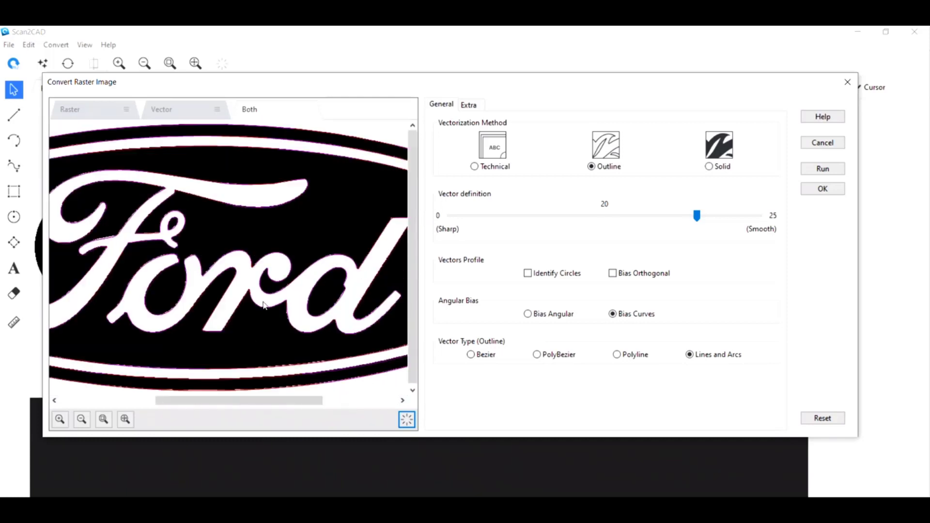
{"action": "scroll", "coordinate": [240, 299], "scroll_direction": "down", "scroll_amount": 2}
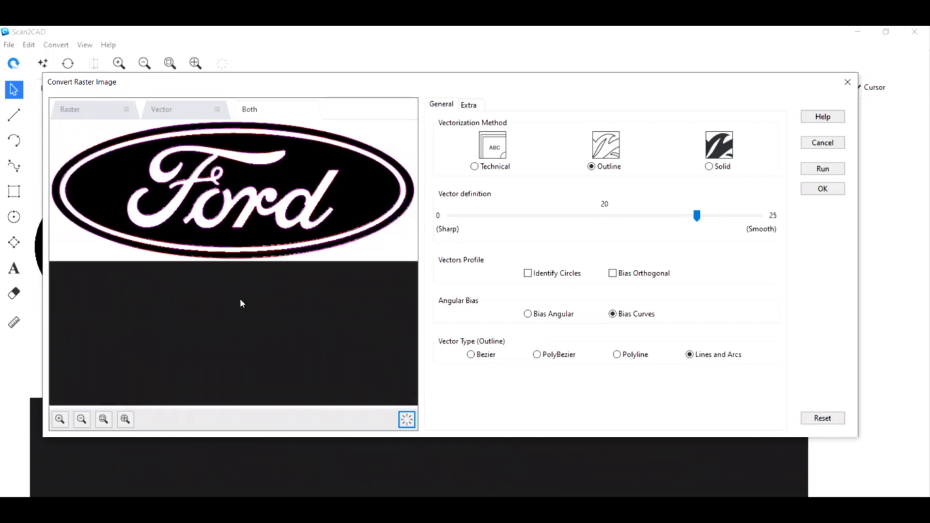
{"action": "left_click", "coordinate": [182, 110]}
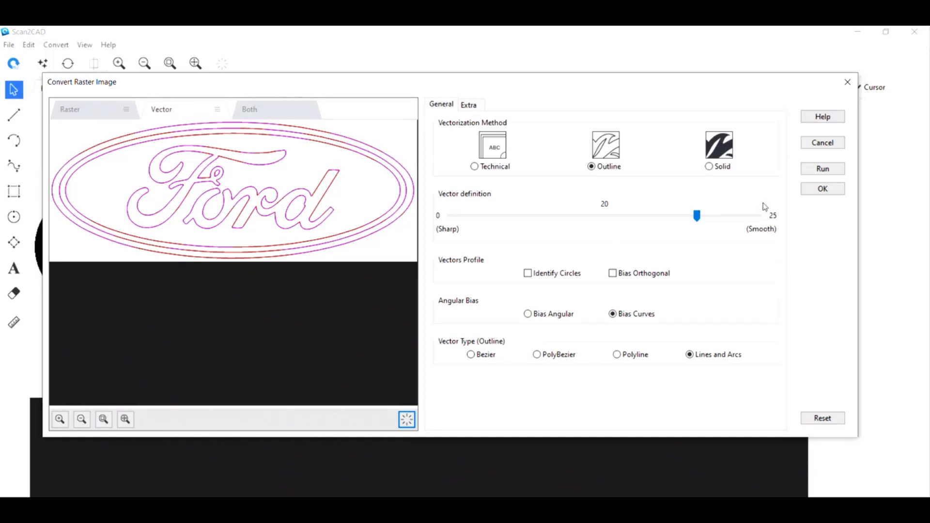
Step: Accept the outline conversion and check two arcs on the F in Vector Information
{"action": "left_click", "coordinate": [823, 189]}
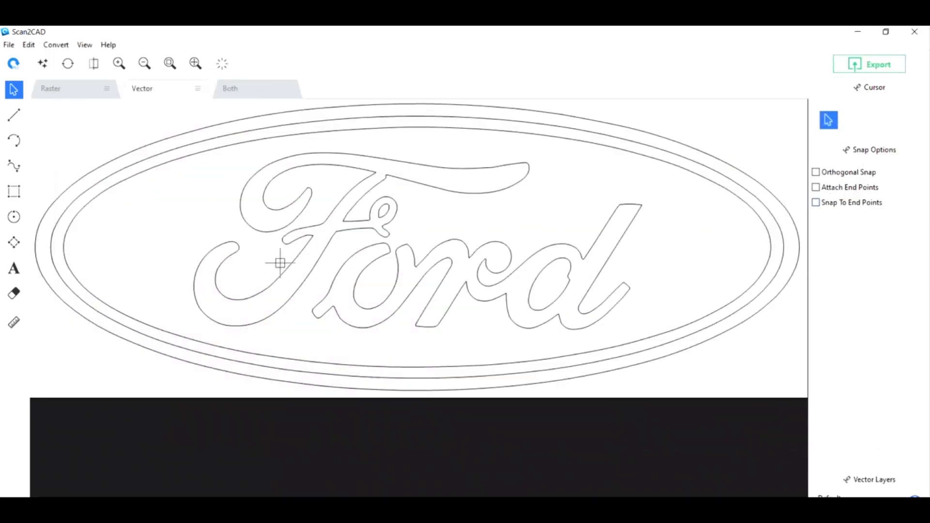
{"action": "left_click", "coordinate": [263, 287]}
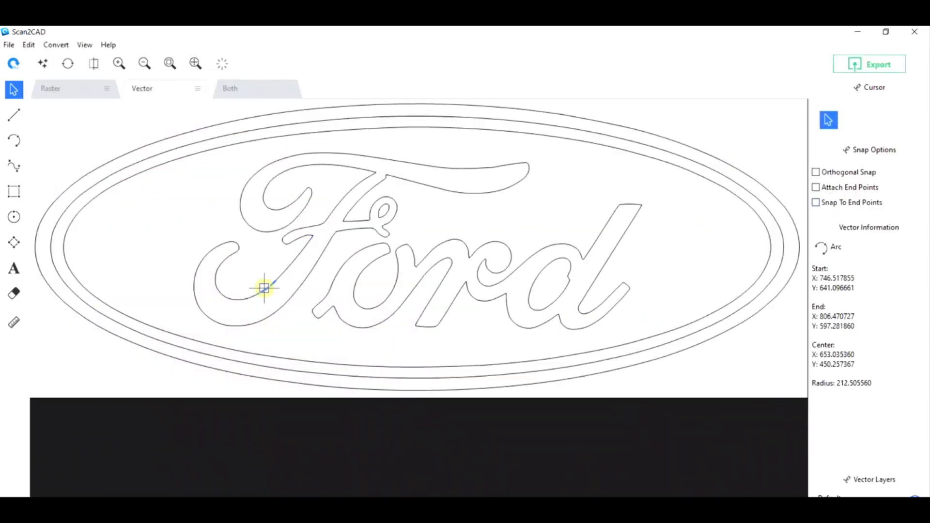
{"action": "left_click", "coordinate": [218, 285]}
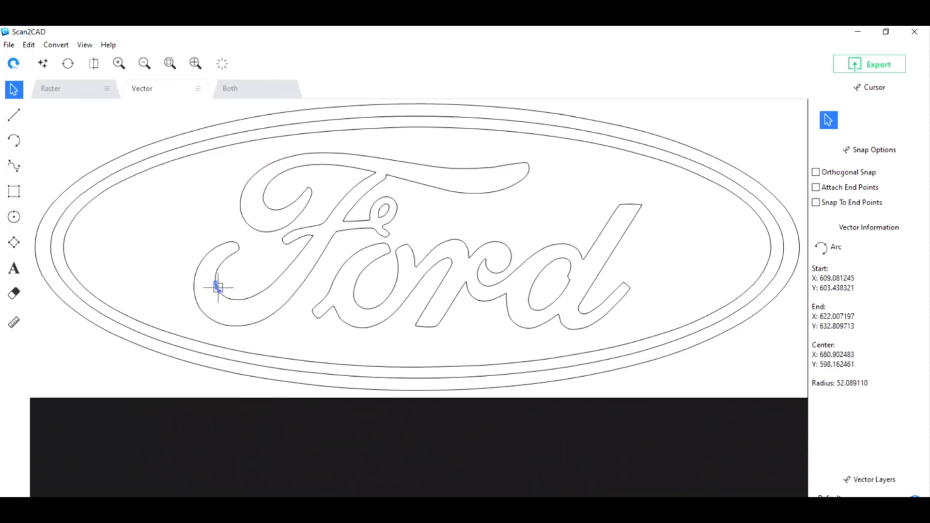
{"action": "left_click", "coordinate": [246, 262]}
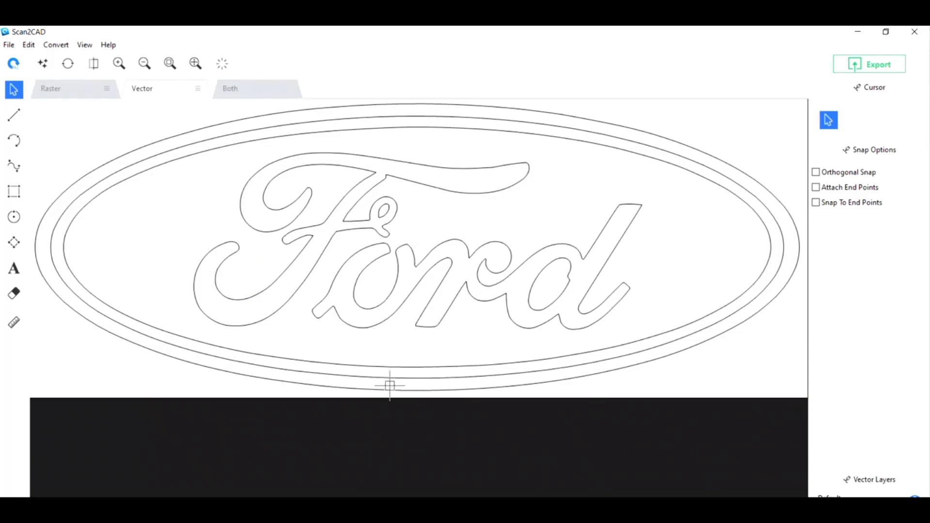
Step: Run CNC Smoothing on the logo's vector outlines and accept the result
{"action": "left_click", "coordinate": [94, 64]}
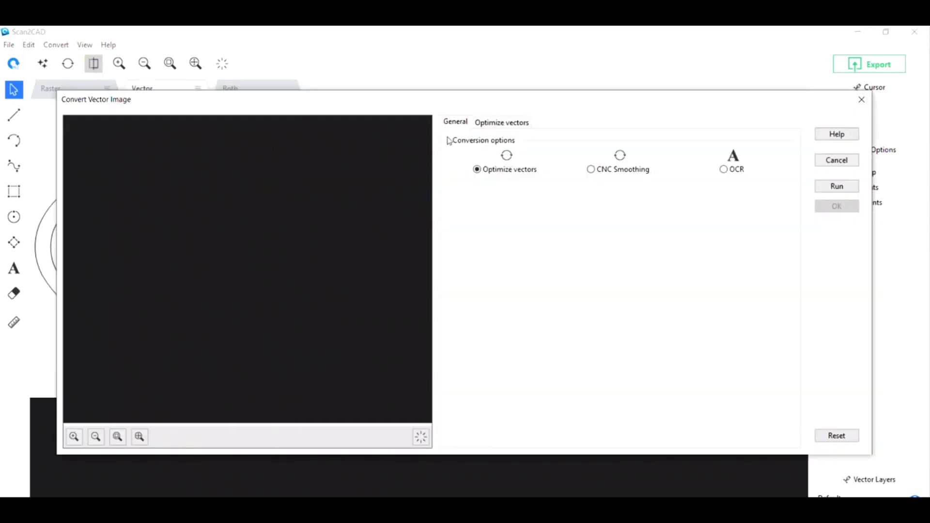
{"action": "left_click", "coordinate": [591, 168]}
{"action": "left_click", "coordinate": [835, 186]}
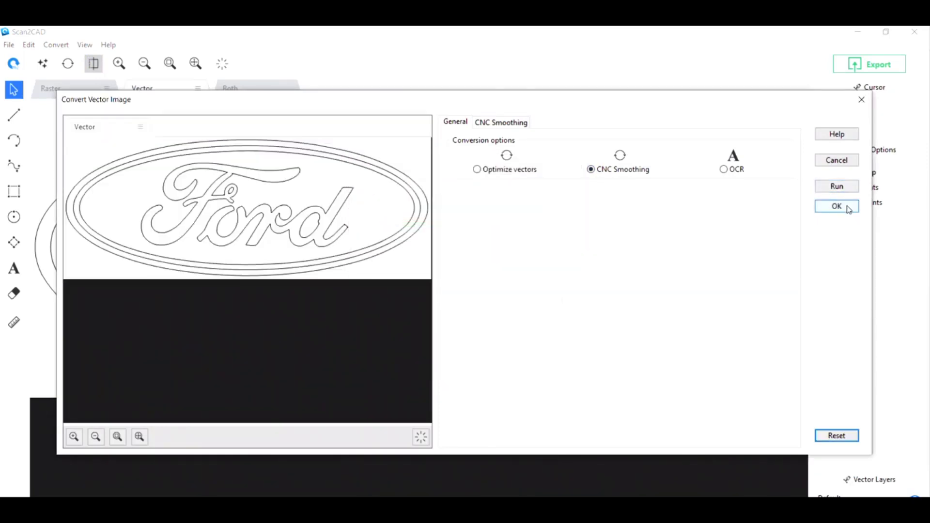
{"action": "left_click", "coordinate": [837, 206]}
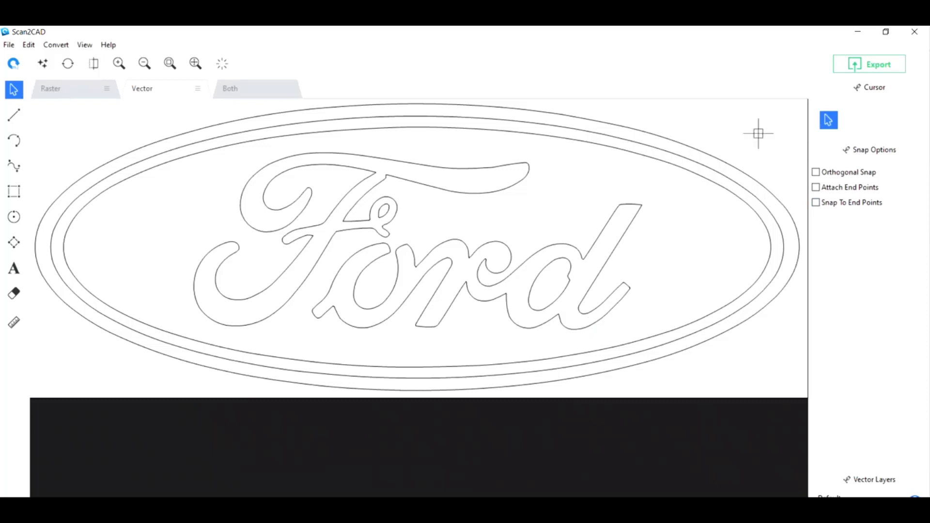
Step: Start a DXF (R14 and later) export of the logo named 'For CNC'
{"action": "left_click", "coordinate": [862, 67]}
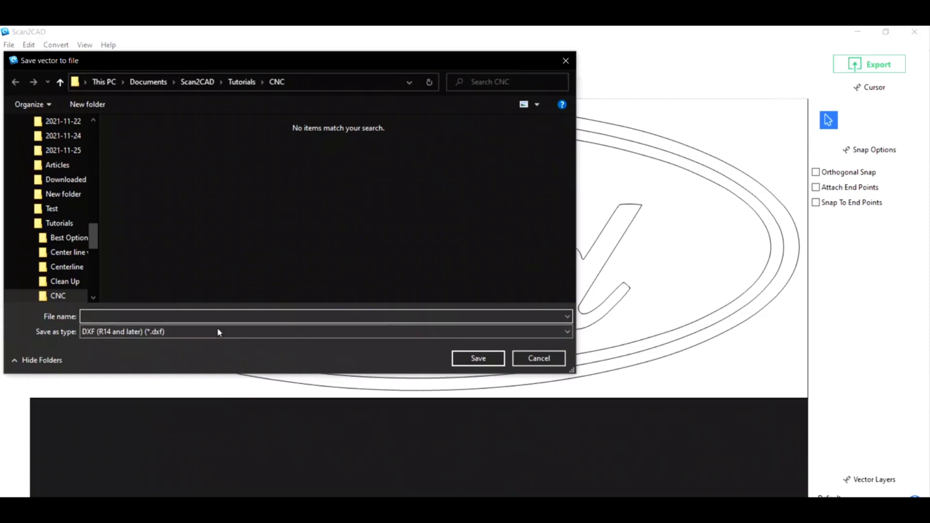
{"action": "left_click", "coordinate": [161, 332]}
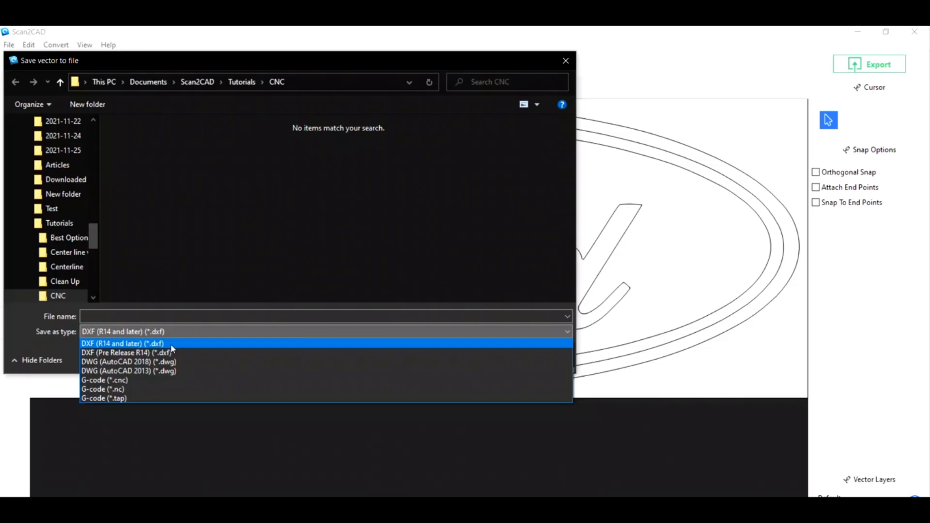
{"action": "left_click", "coordinate": [117, 321]}
{"action": "left_click", "coordinate": [151, 317]}
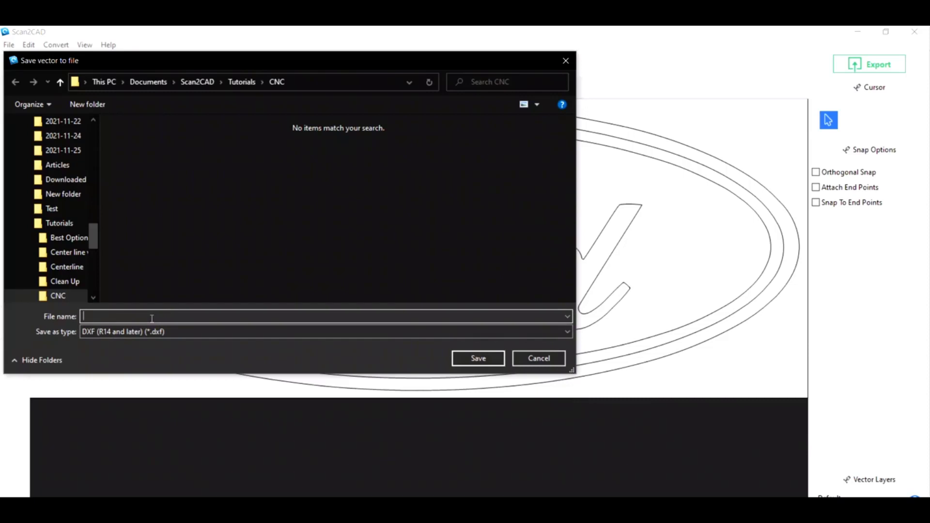
{"action": "type", "text": "For CNC"}
Step: Save 'For CNC' to the CNC folder, keeping splines and unchanged layers
{"action": "left_click", "coordinate": [478, 357]}
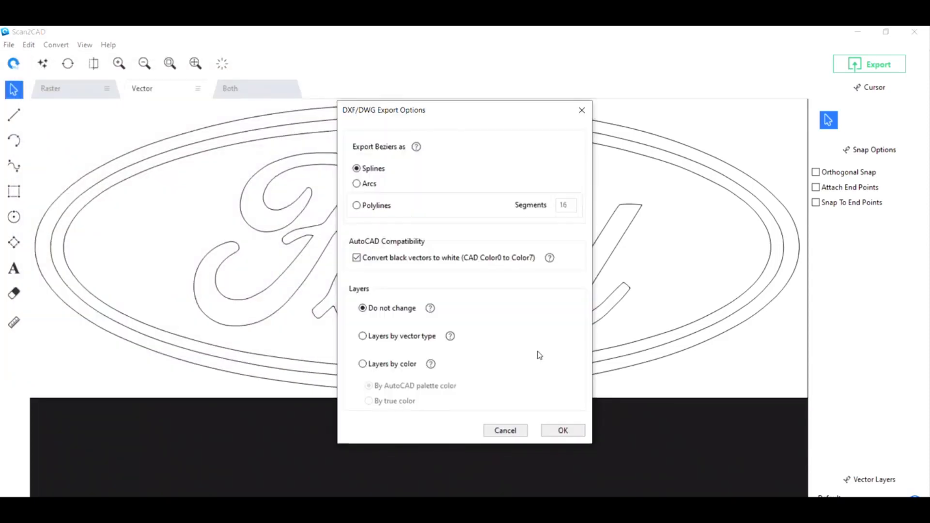
{"action": "left_click", "coordinate": [564, 431]}
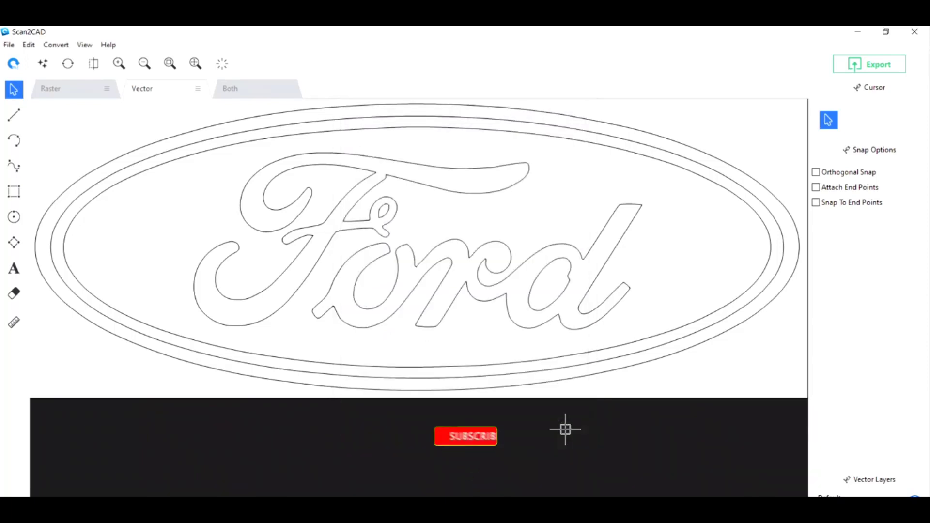